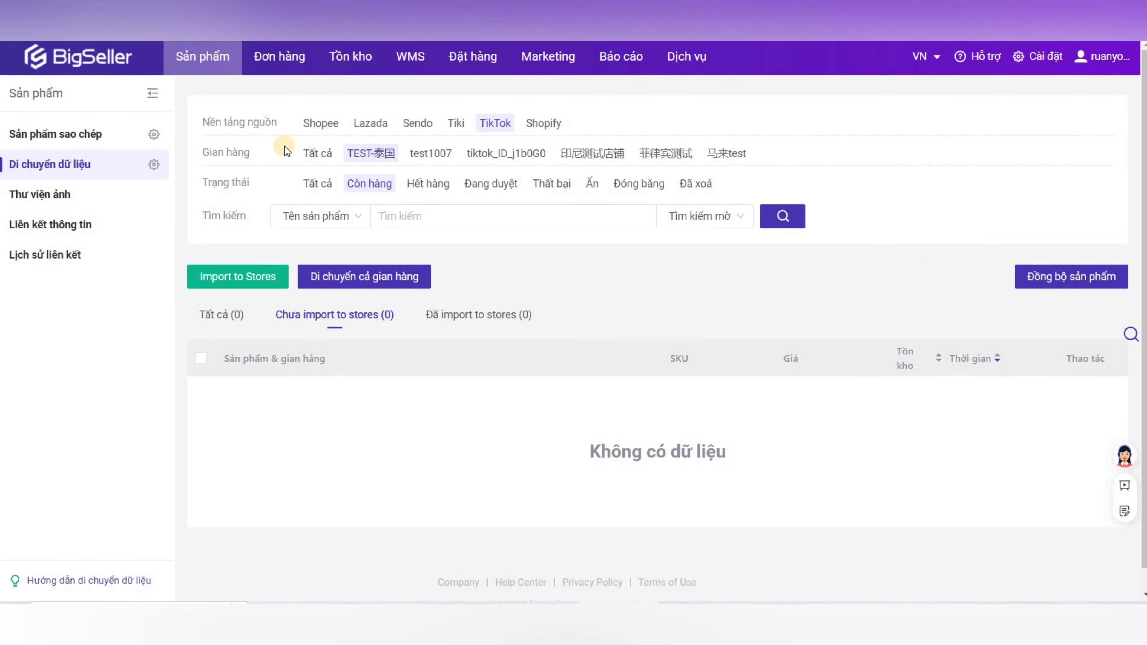
Check the TikTok source products of stores tiktok_ID_j1b0G0, test1007 and TEST-泰国, and filter the list to all stores.
click(497, 161)
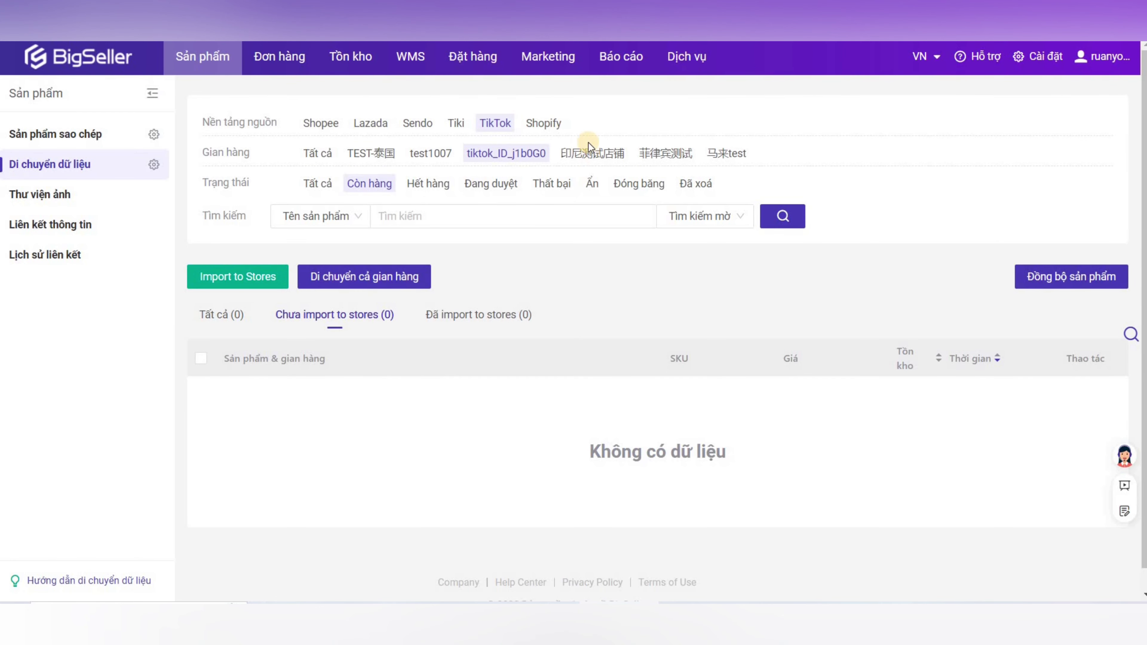
click(429, 153)
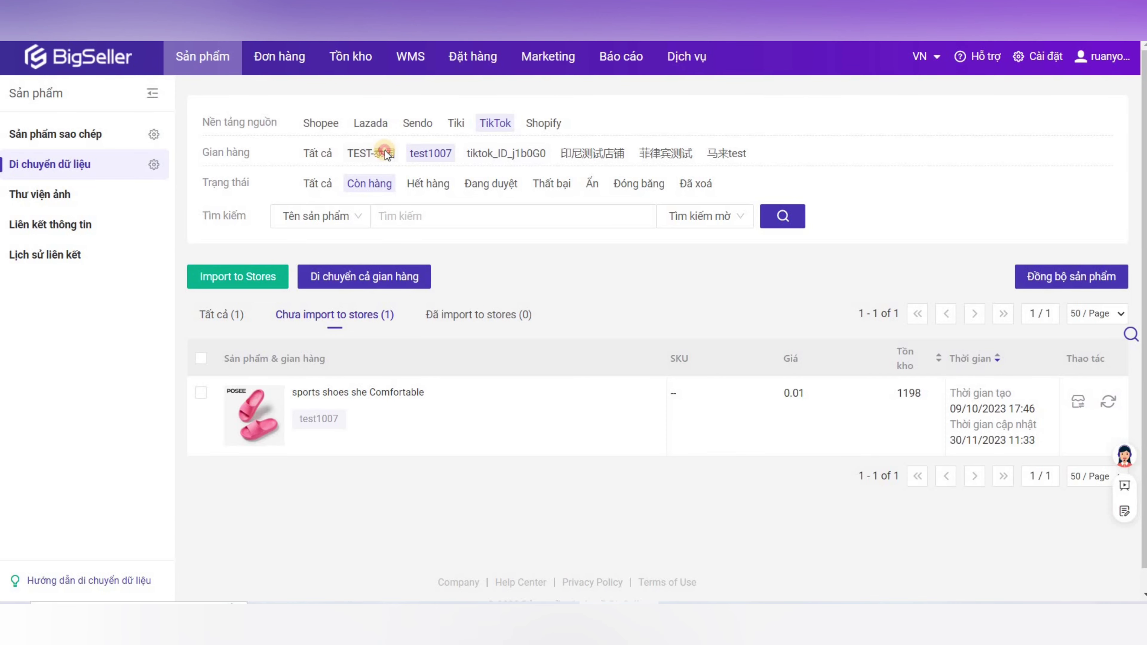
click(386, 154)
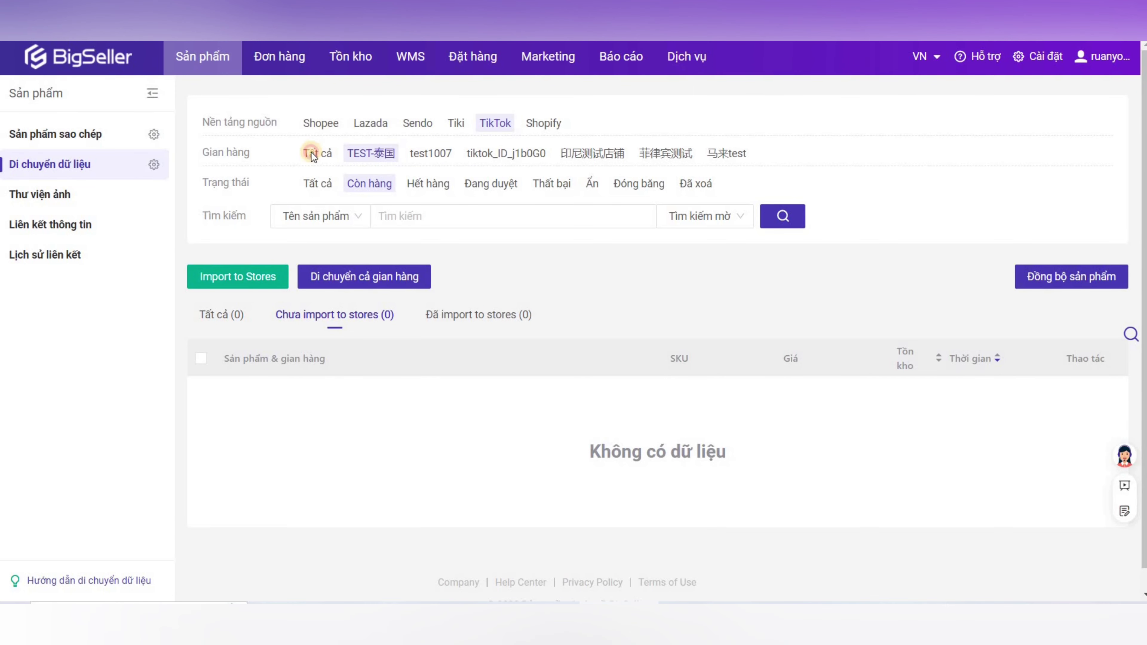
click(311, 153)
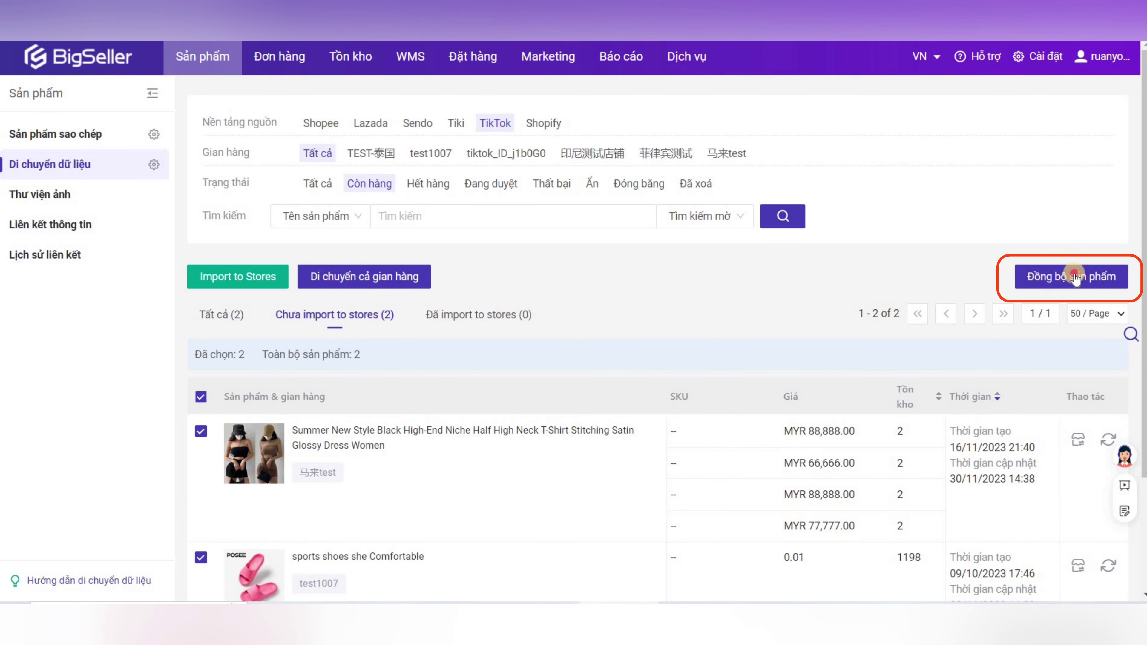
Synchronise the TikTok products of all stores and leave only the Summer New Style dress selected in the product list.
click(1074, 271)
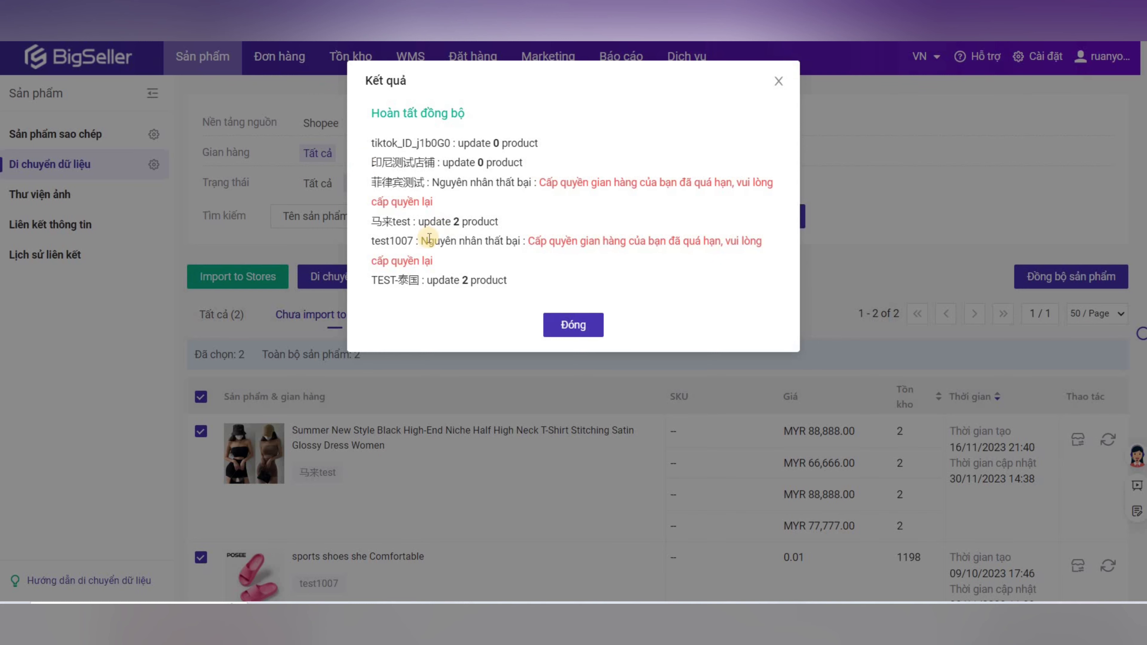
click(574, 325)
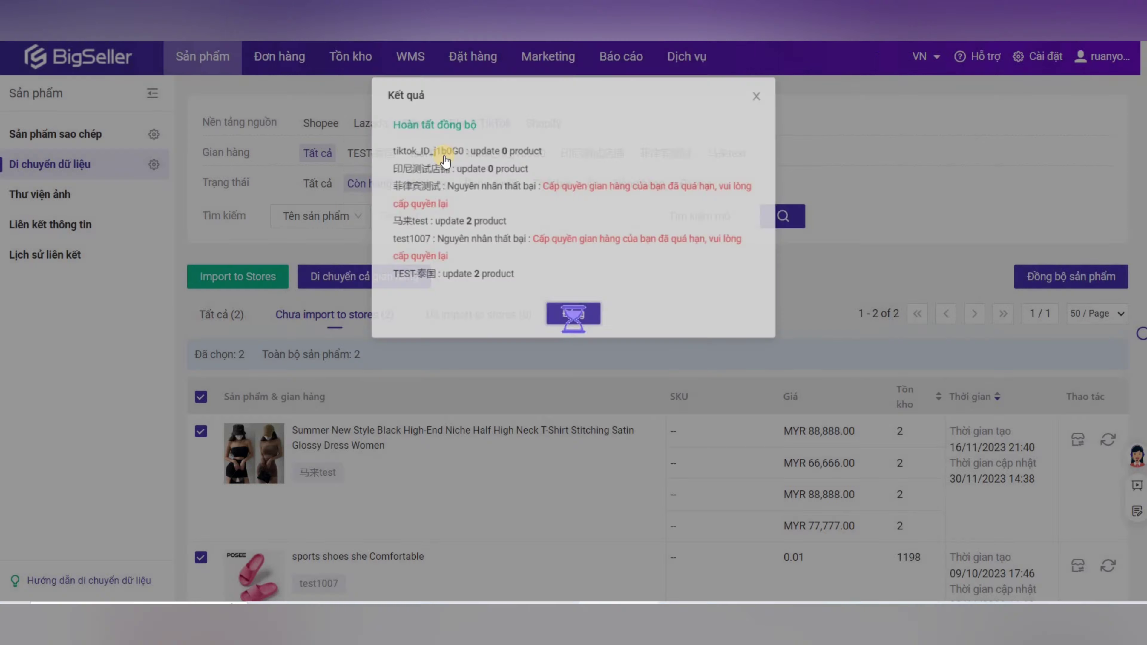
click(200, 396)
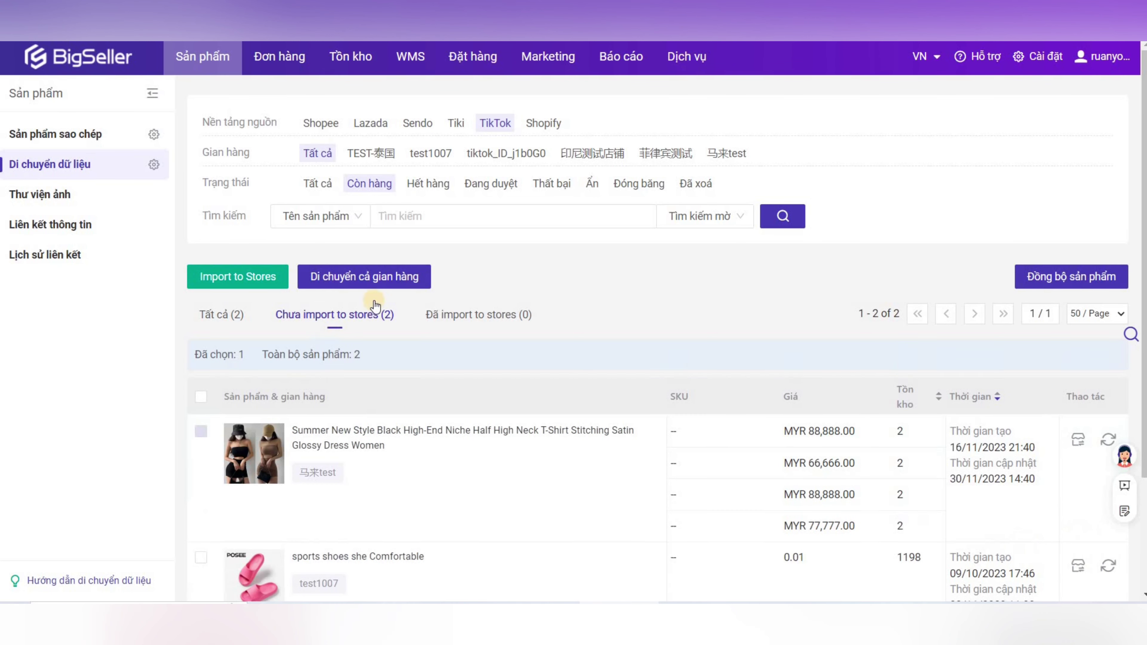
scroll(1080, 289, down, 3)
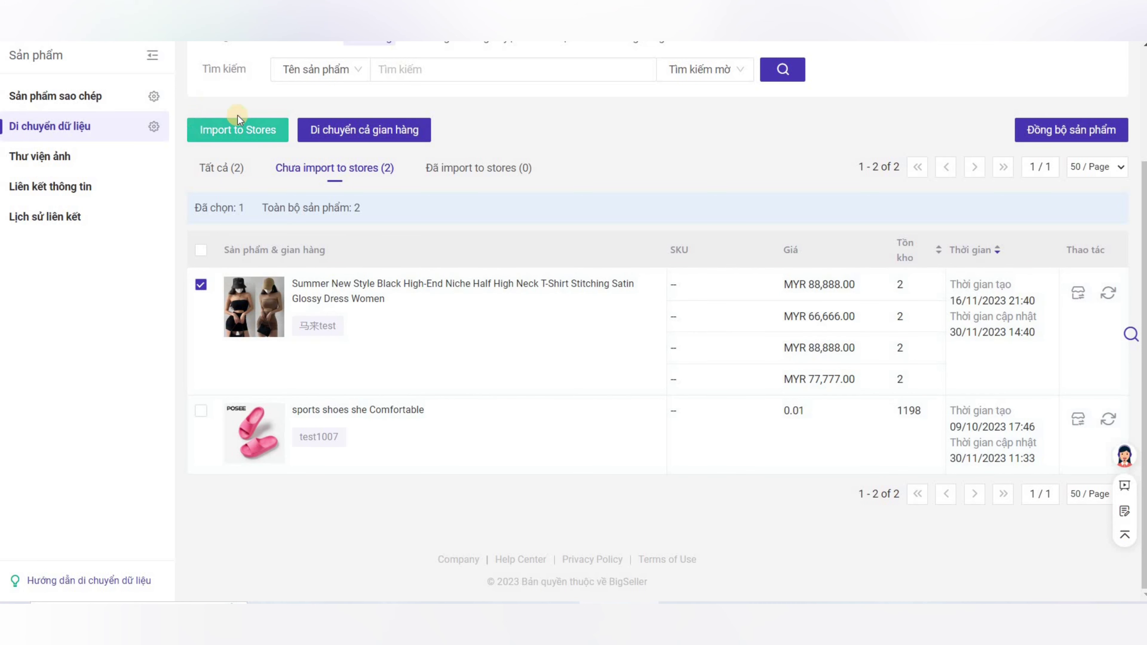
Try setting up a whole-store move from TEST-泰国 to the TikTok store test1007 with duplicate products skipped, and cancel it.
click(379, 136)
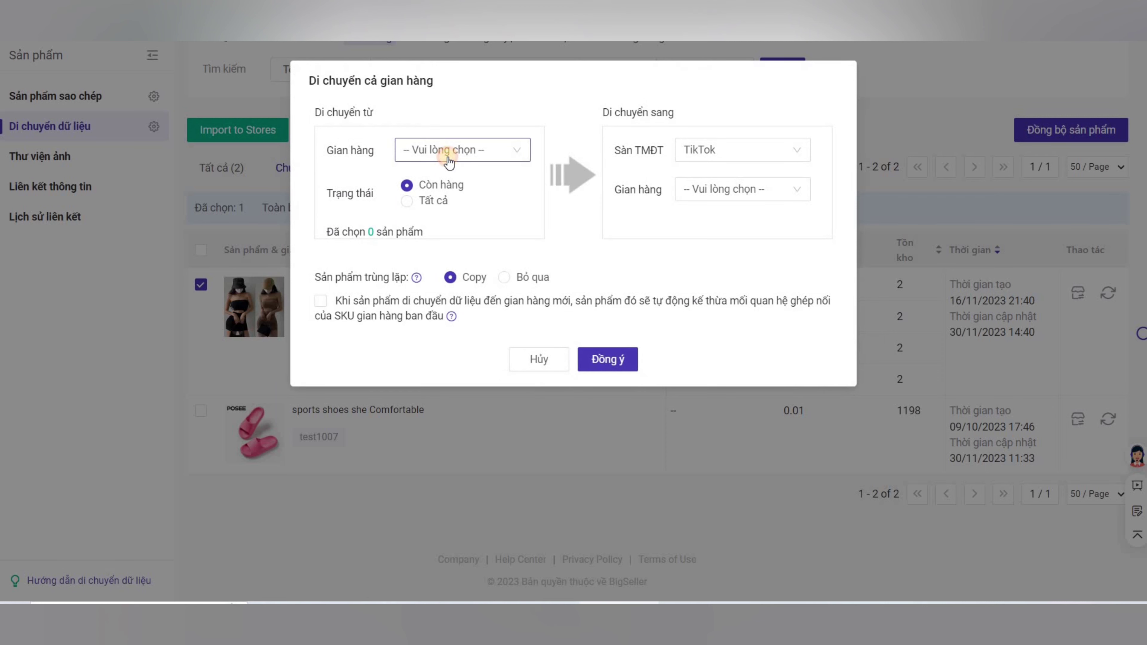
click(445, 151)
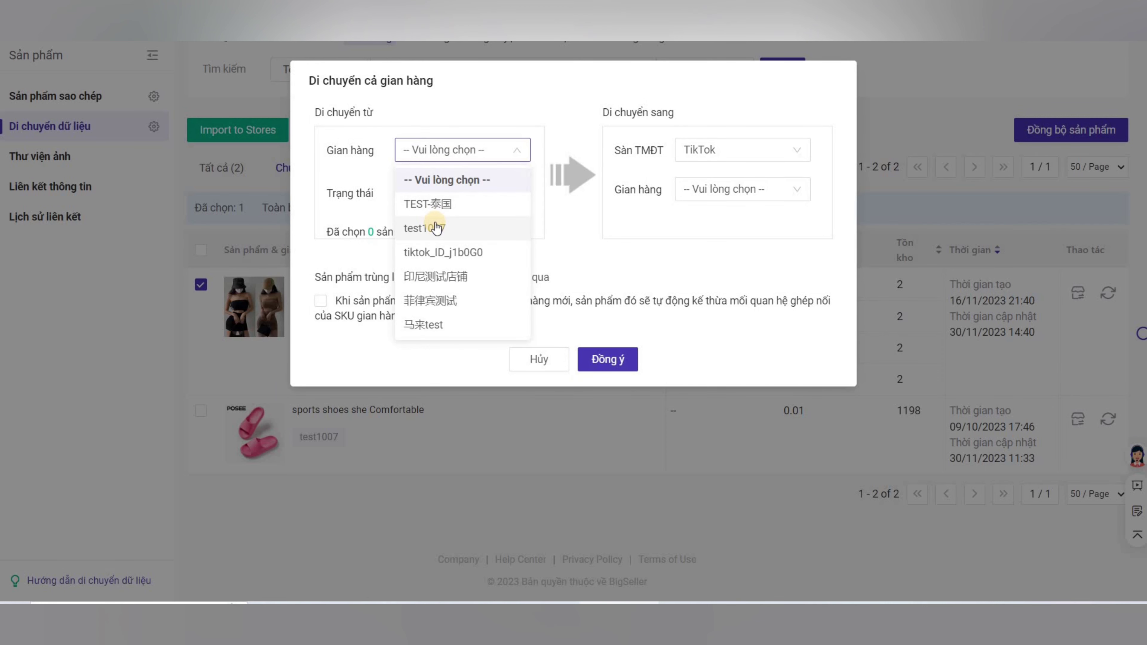
click(437, 228)
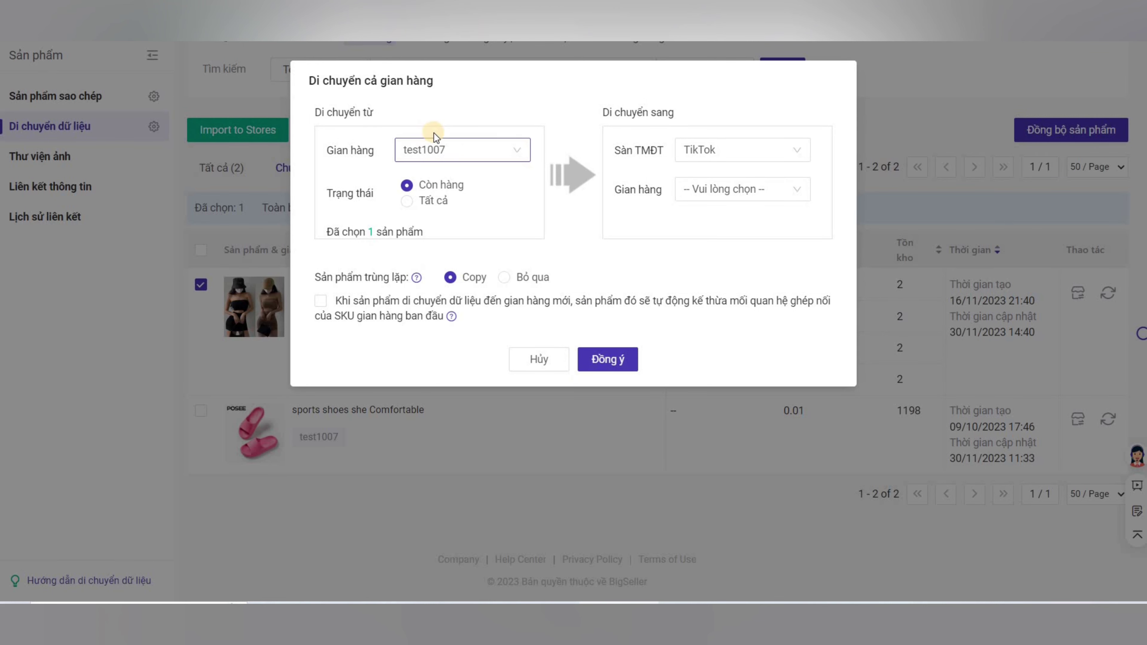
click(508, 150)
click(427, 204)
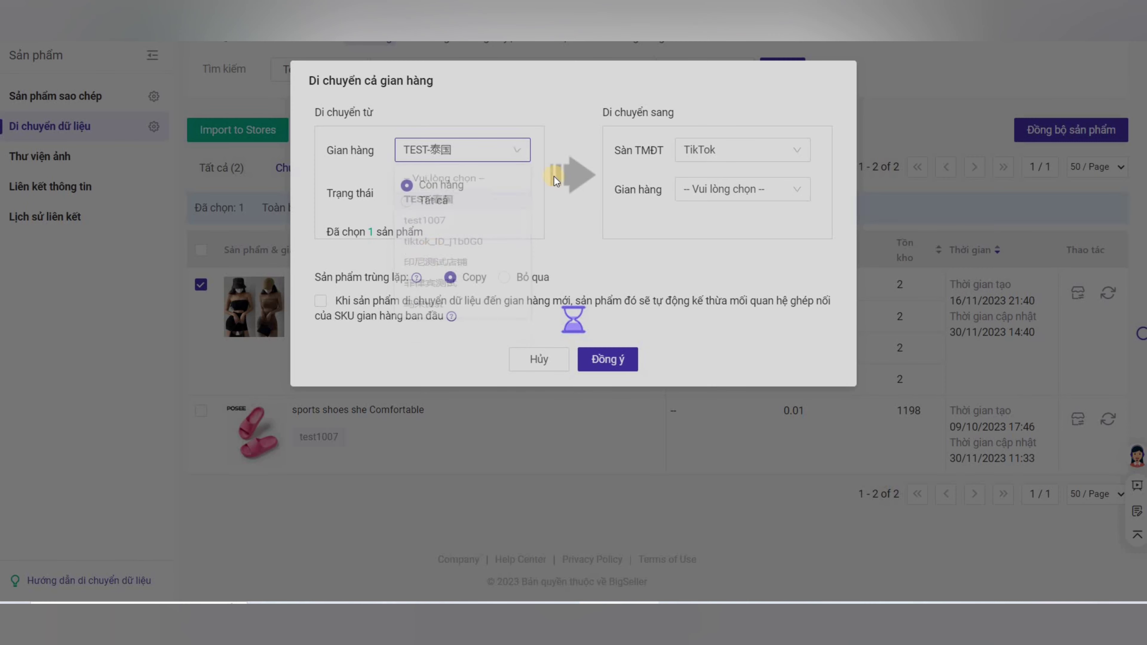
click(745, 156)
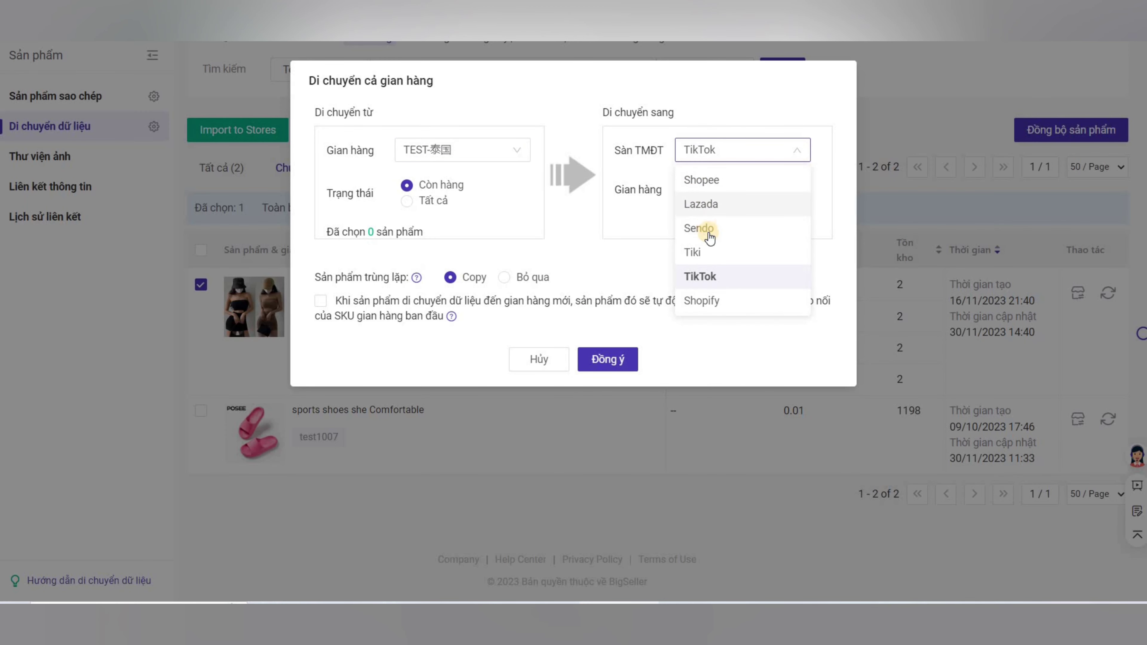
click(708, 278)
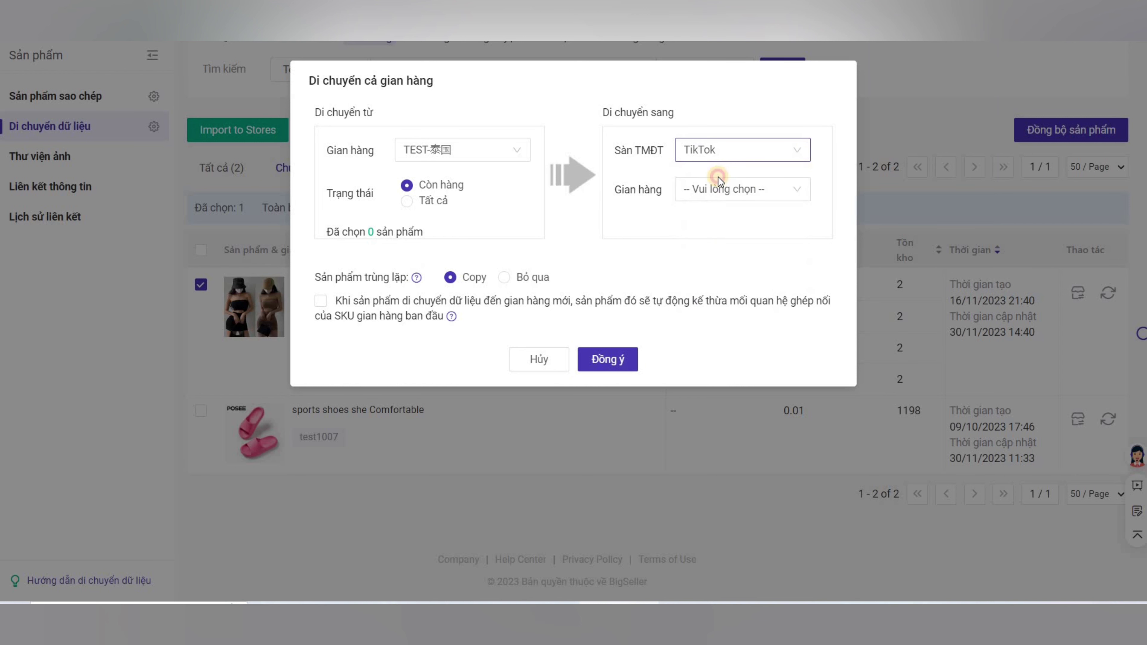
click(724, 193)
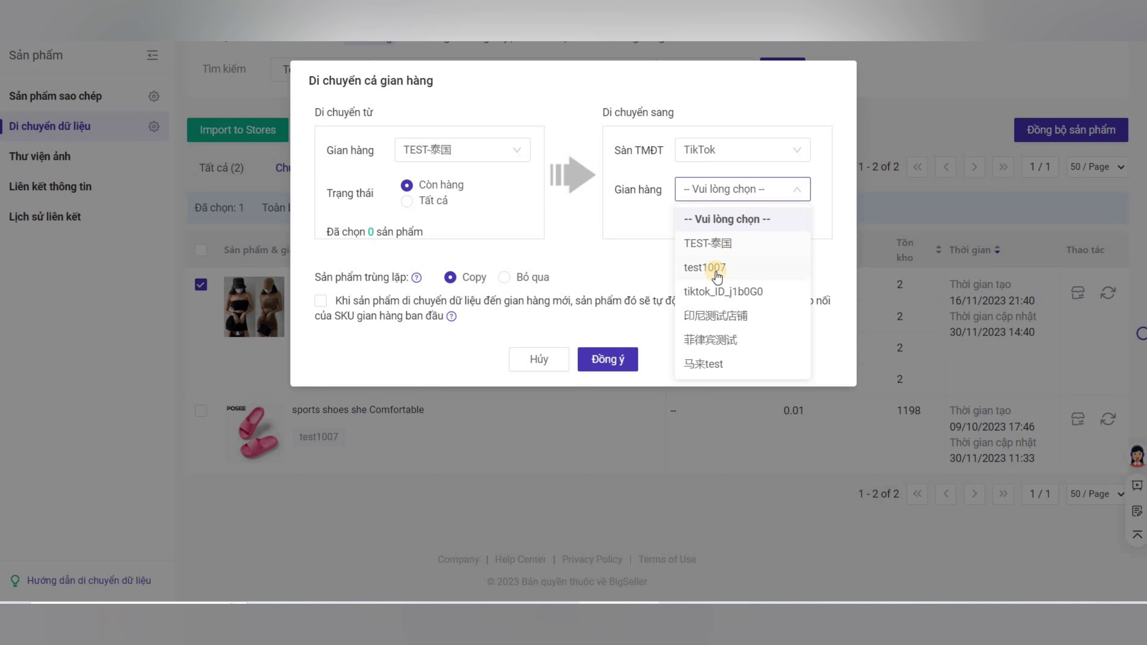
click(707, 267)
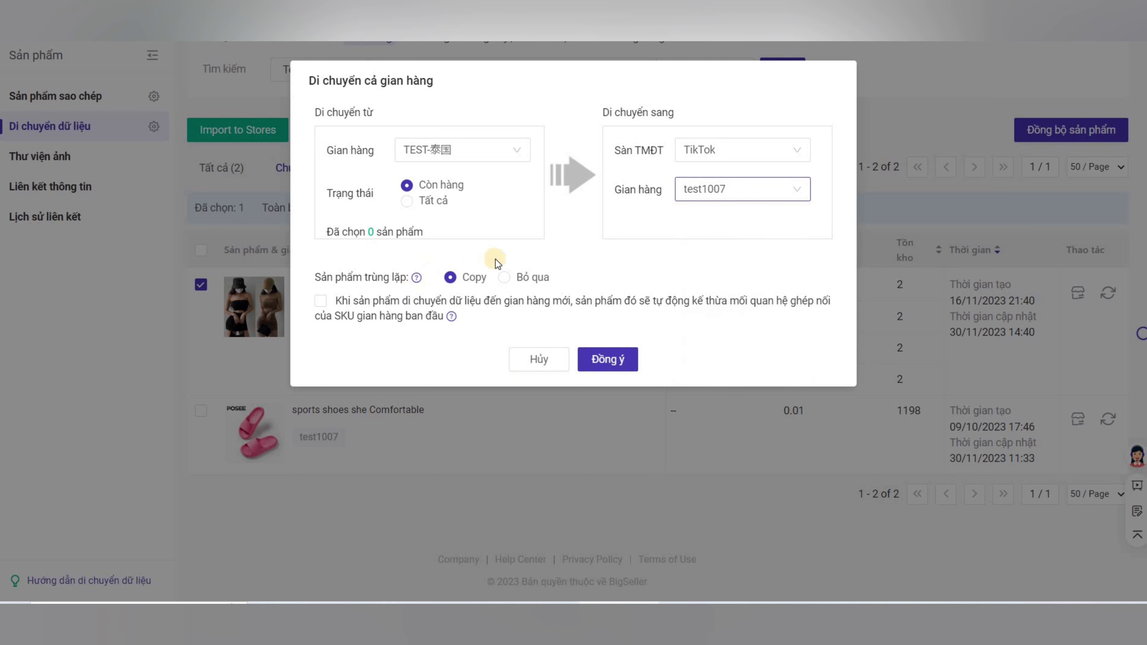
click(507, 278)
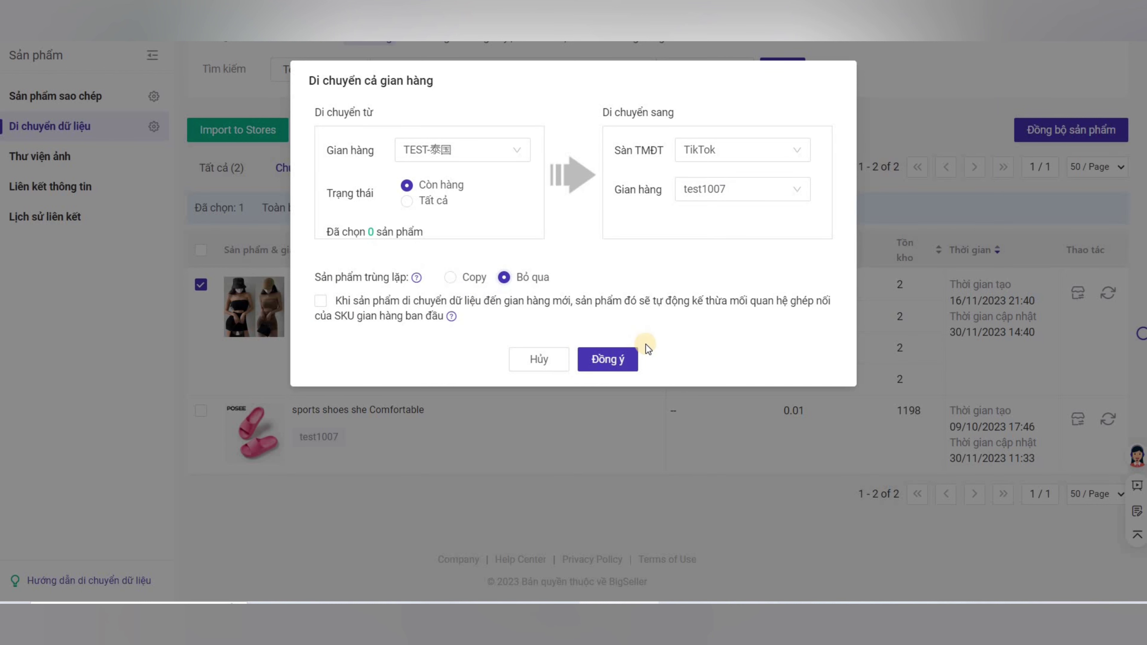
click(526, 359)
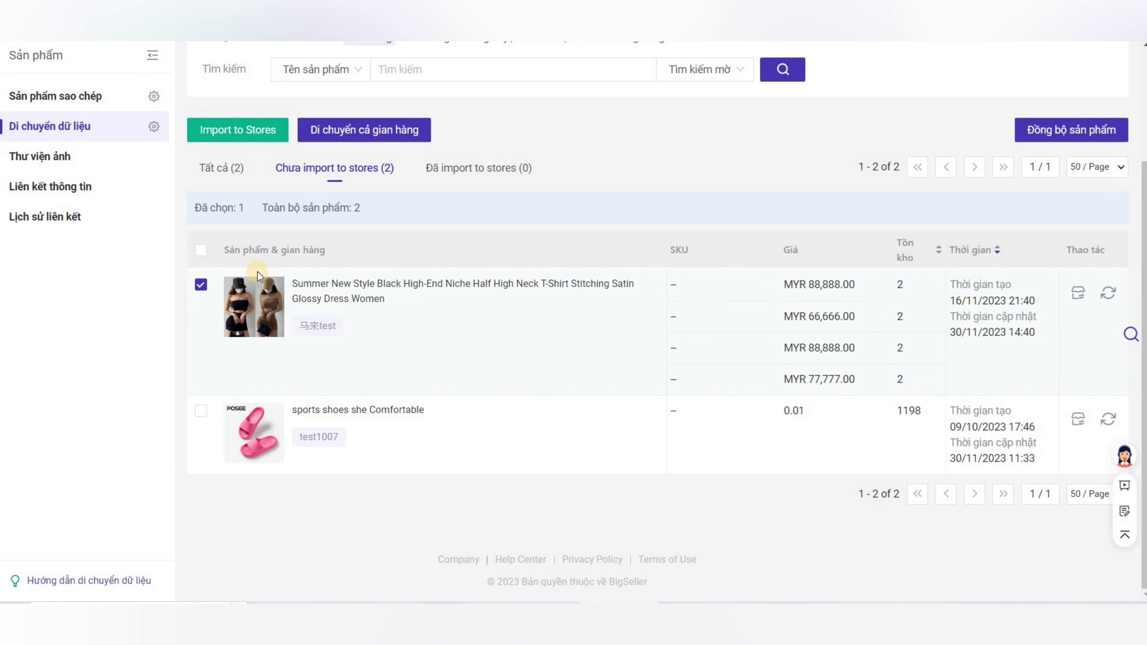
Import the selected Summer New Style dress into the TikTok drafts of store test1007 and open the draft list.
click(240, 132)
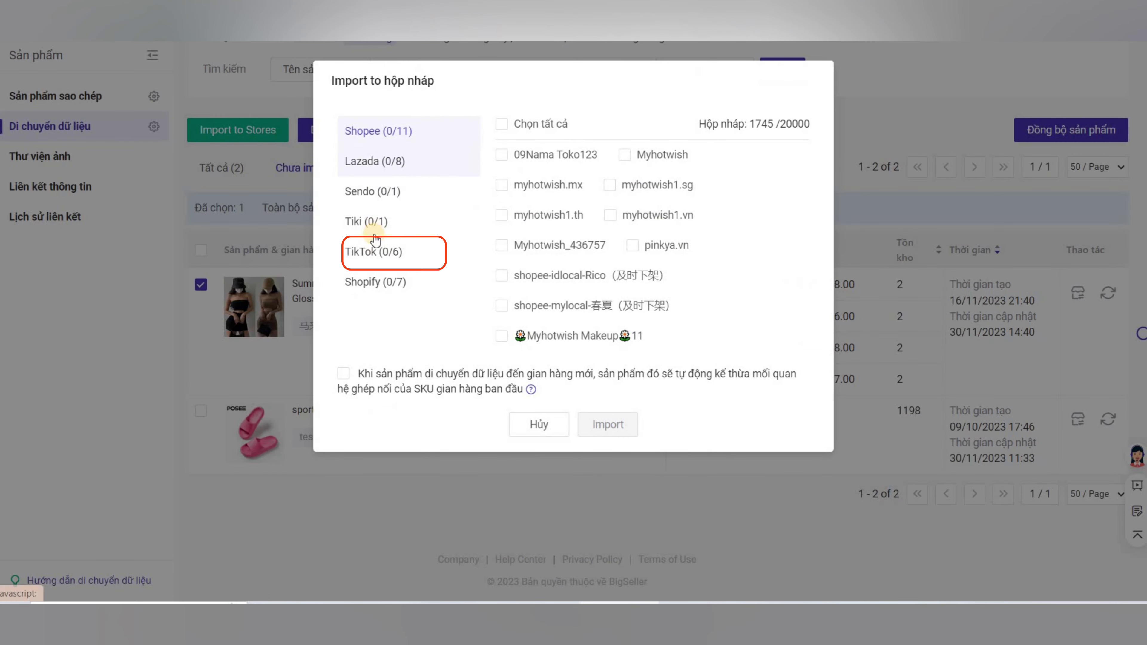
click(380, 252)
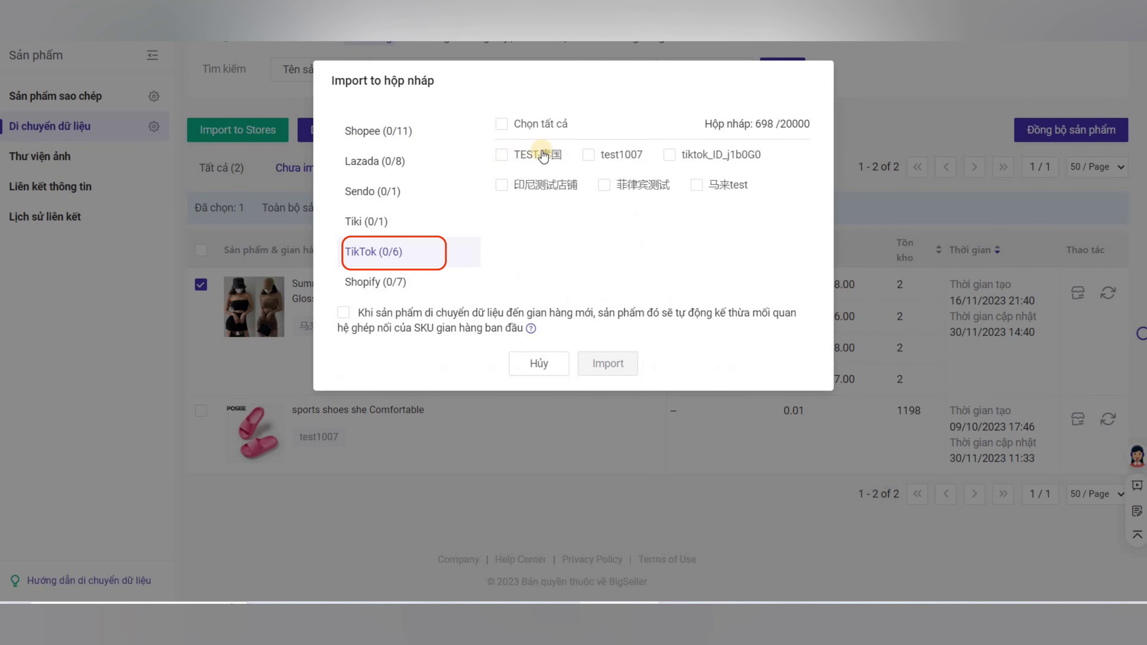
click(588, 155)
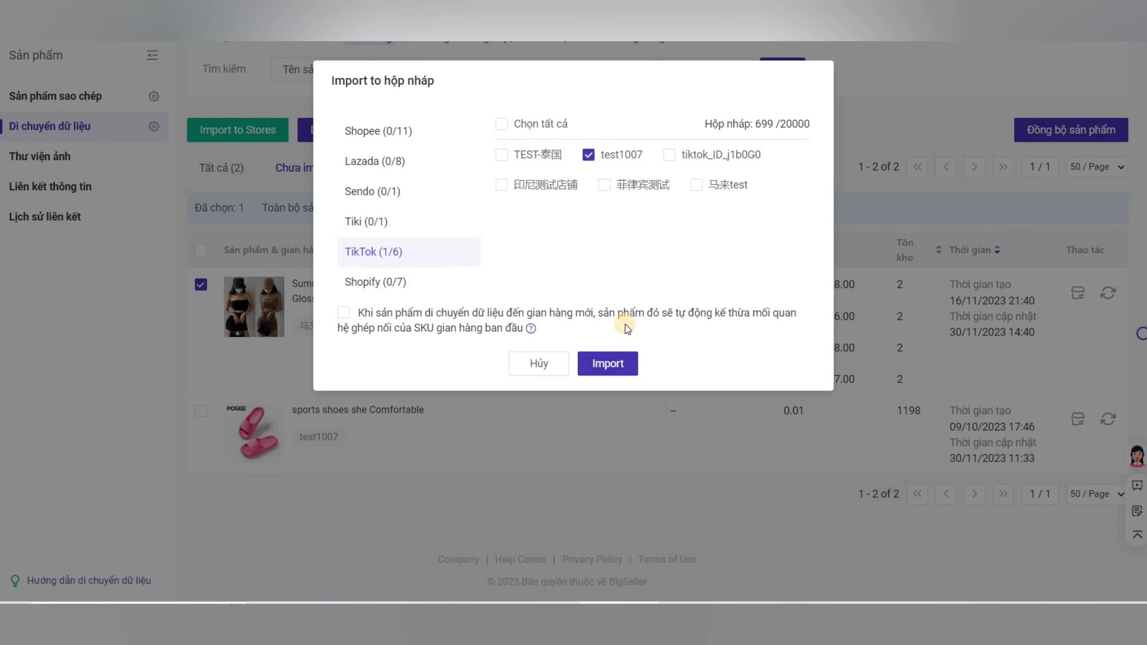
click(761, 152)
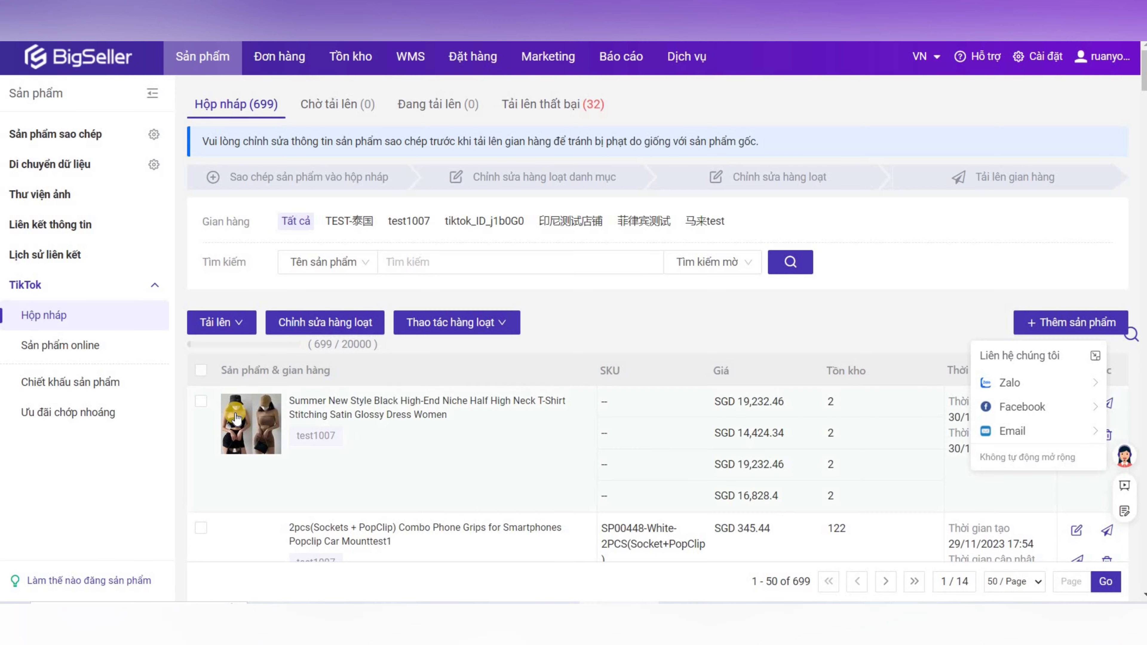
Select the Summer New Style dress draft of store test1007 and open it for bulk editing.
scroll(284, 306, down, 5)
scroll(284, 306, up, 3)
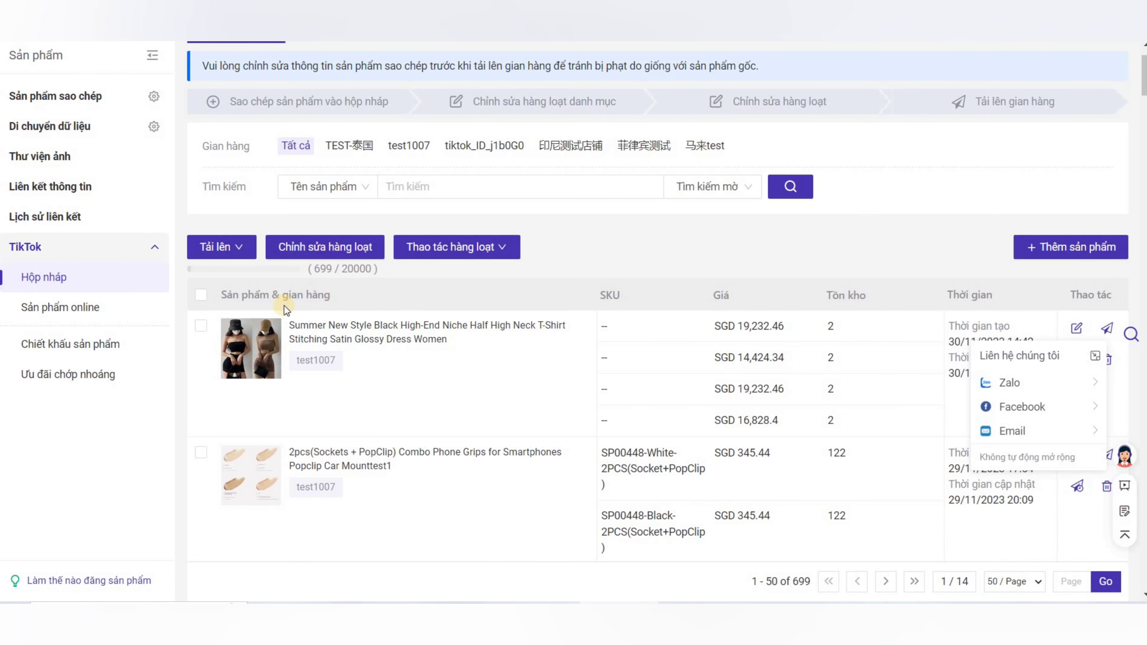
mouse_move(230, 336)
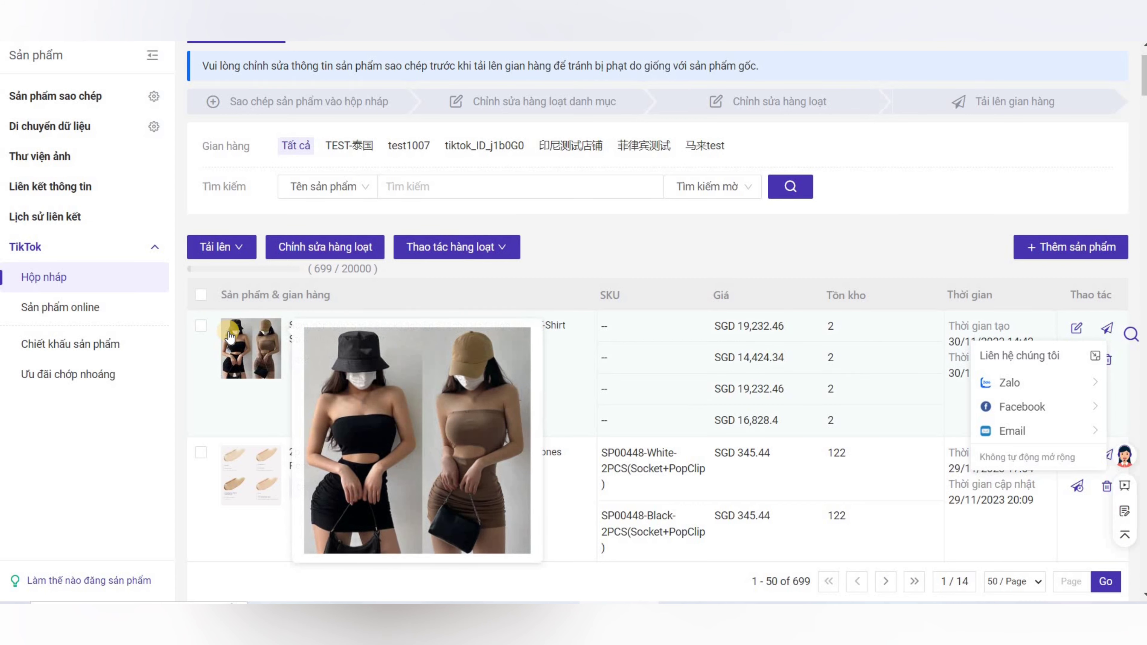
click(201, 321)
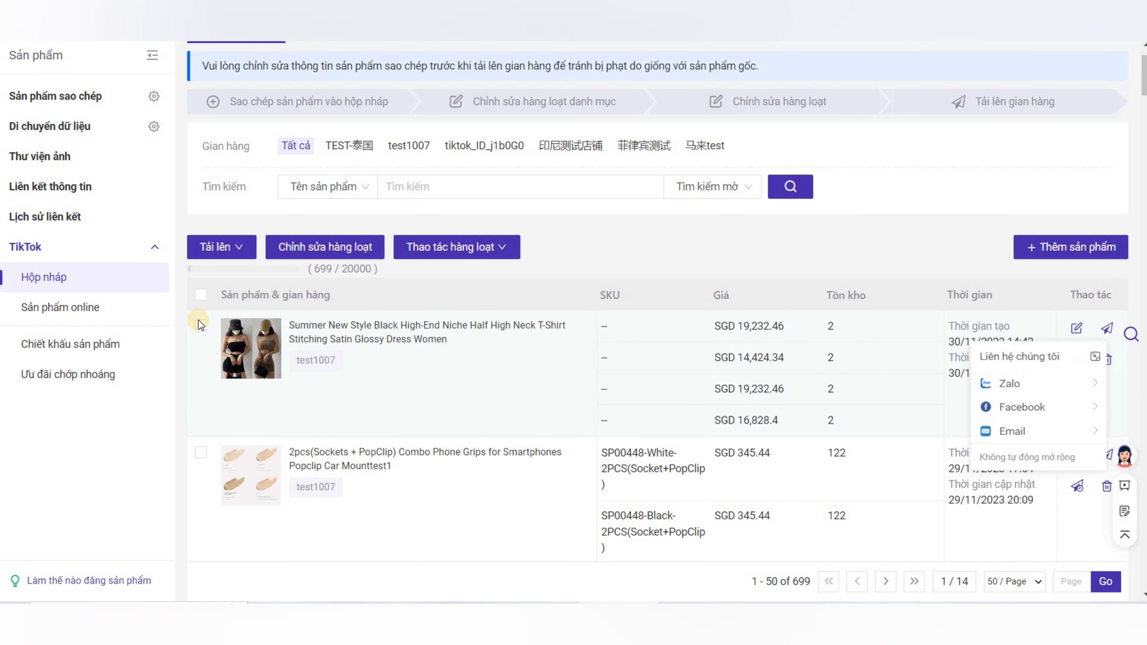
scroll(255, 207, down, 3)
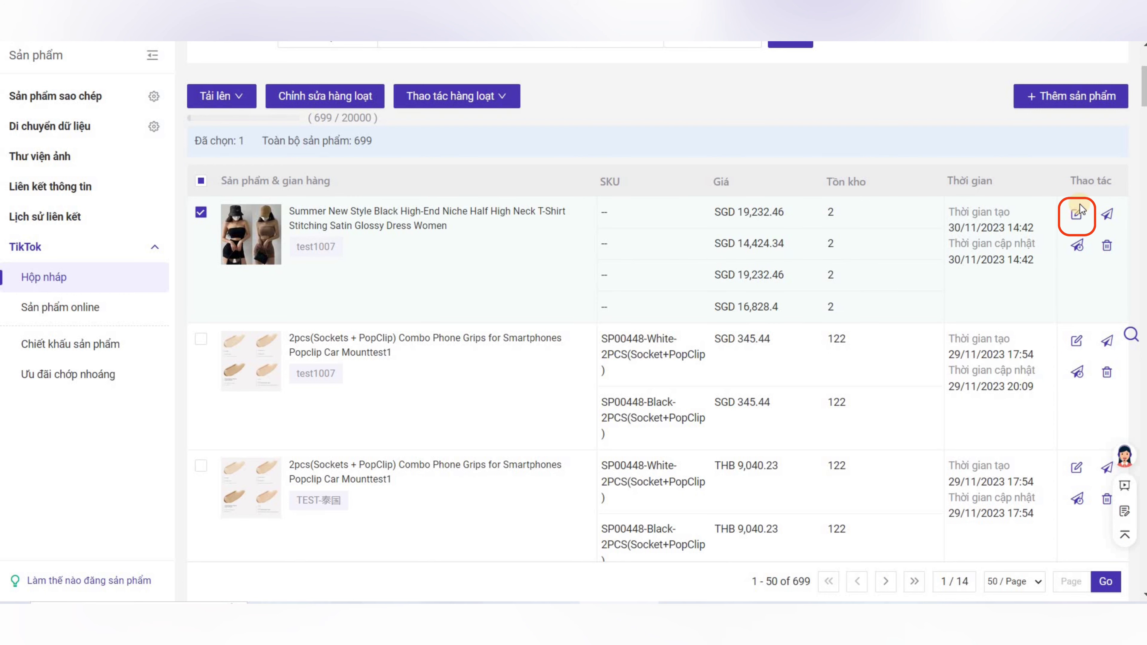
click(201, 465)
scroll(247, 318, up, 2)
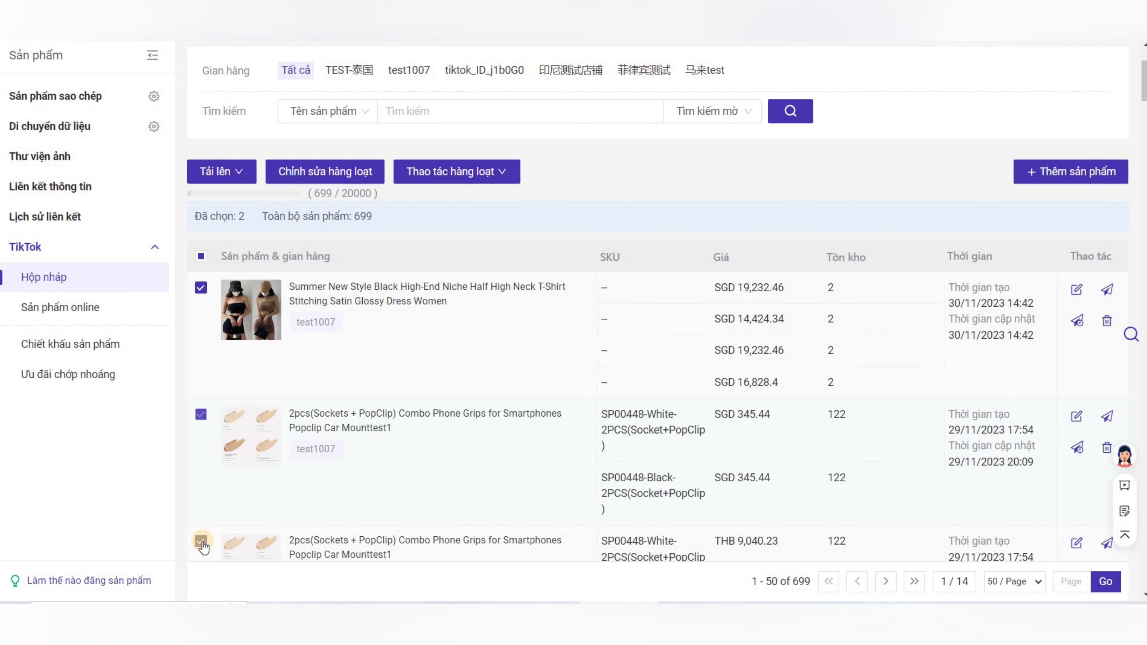
click(320, 171)
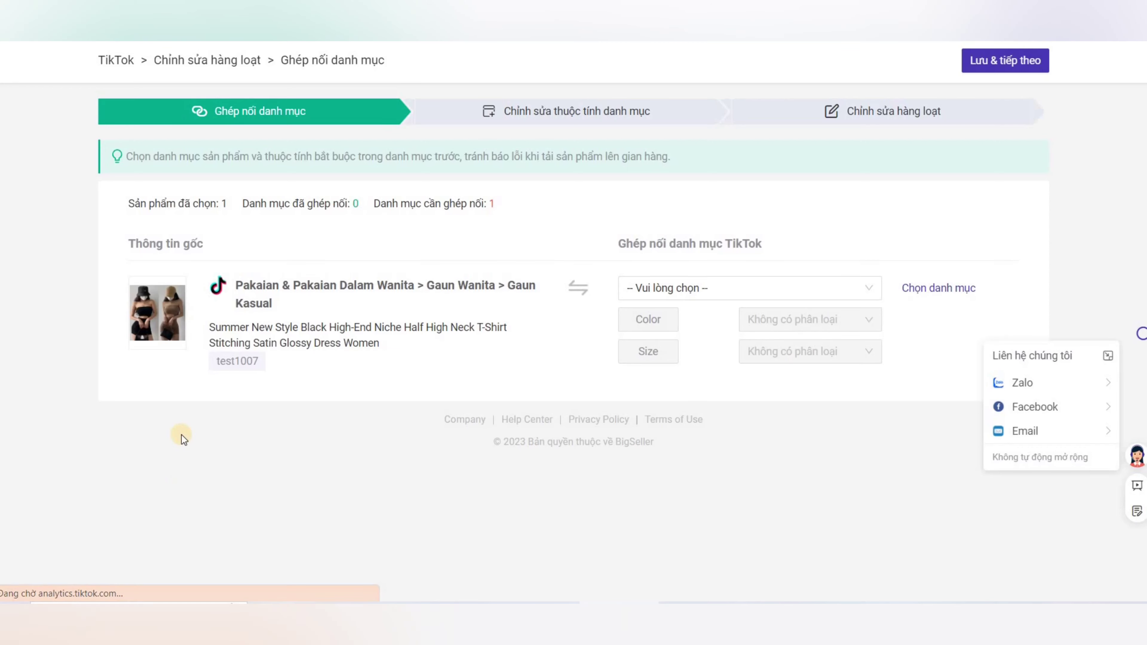
Match the dress to the TikTok category Blouses & Shirts and save through the category attributes to the bulk edit table.
click(771, 288)
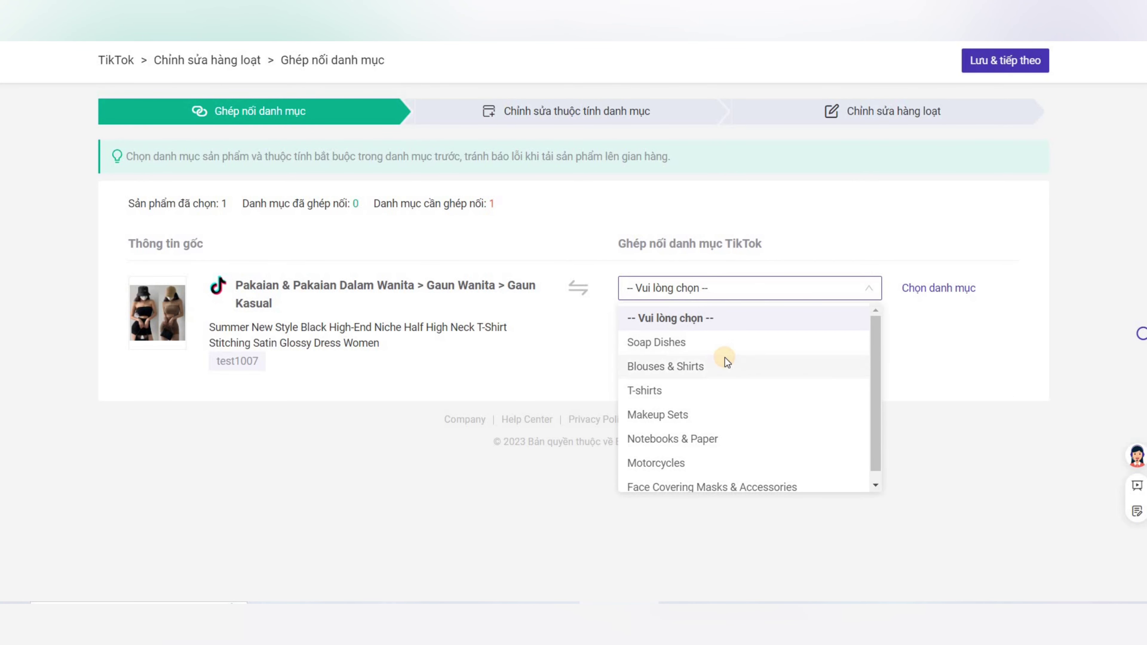
click(725, 367)
click(992, 62)
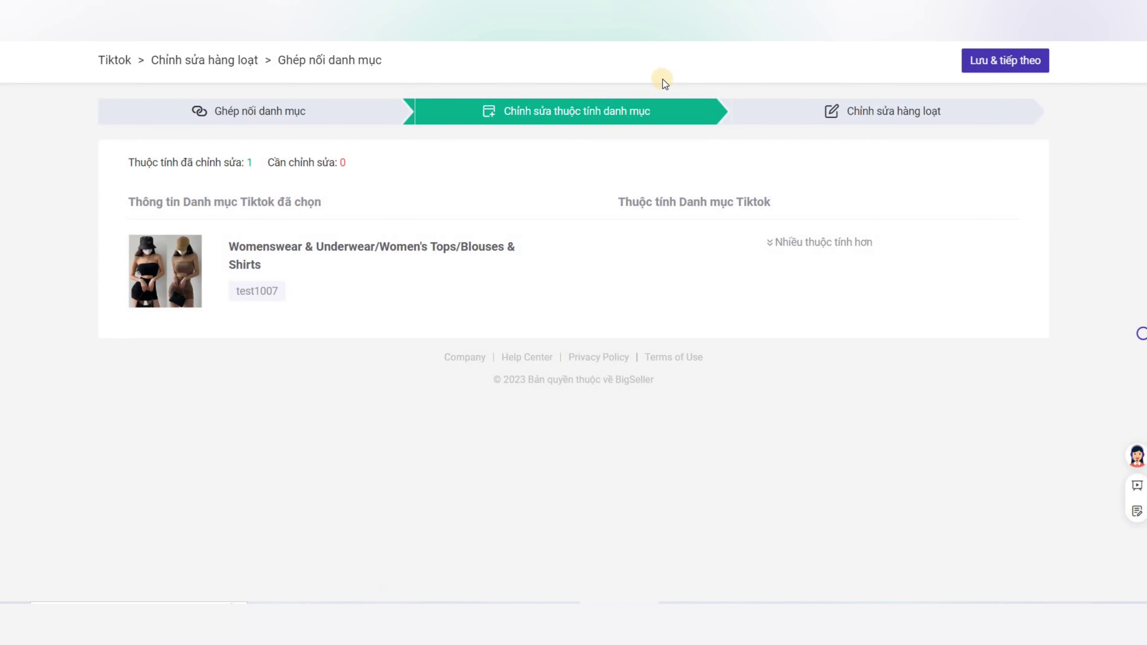
click(965, 63)
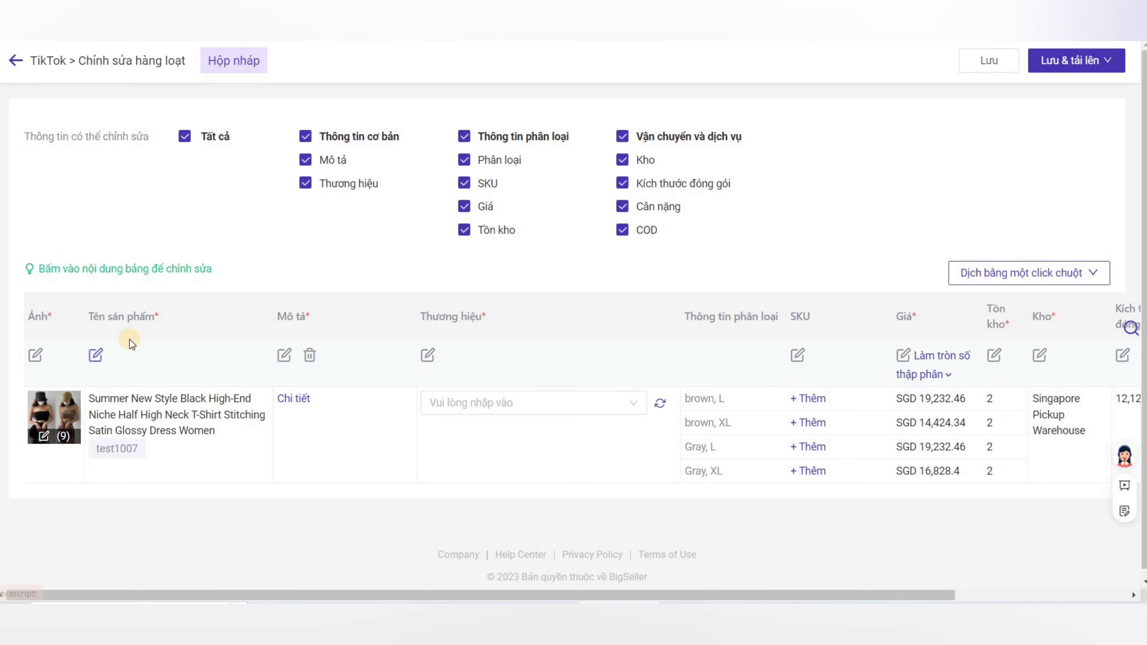
Set the brand for the Blouses & Shirts category to No brand in bulk.
click(439, 373)
click(470, 189)
click(506, 221)
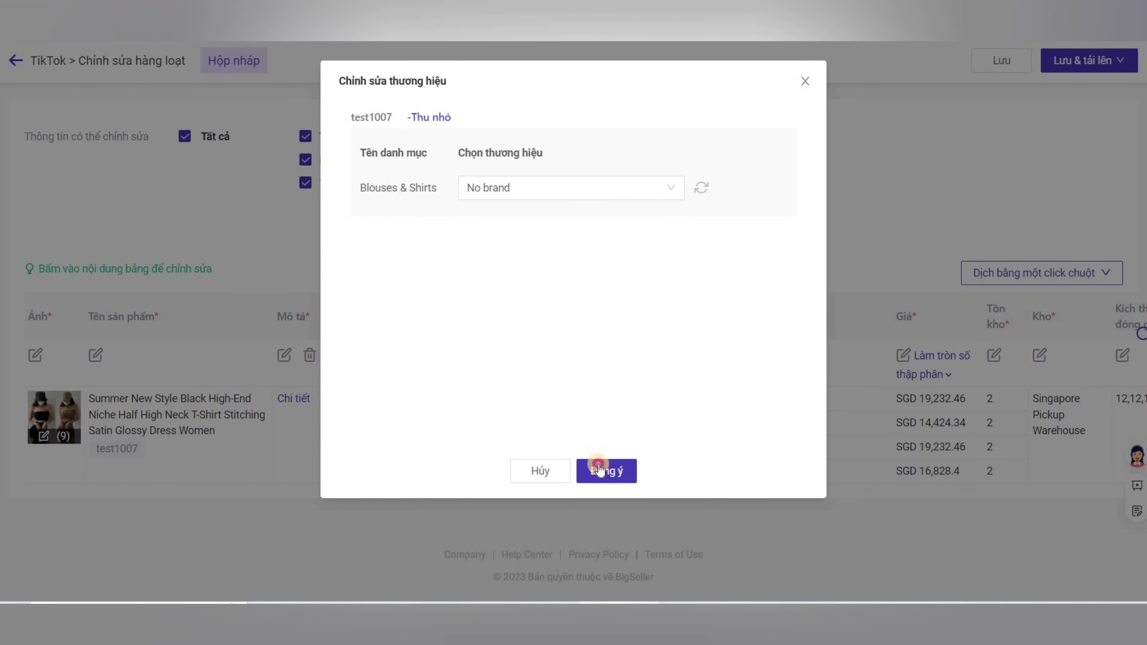
click(599, 470)
Set the stock quantity of all the dress's variations to 2 in bulk.
drag(563, 592, 742, 592)
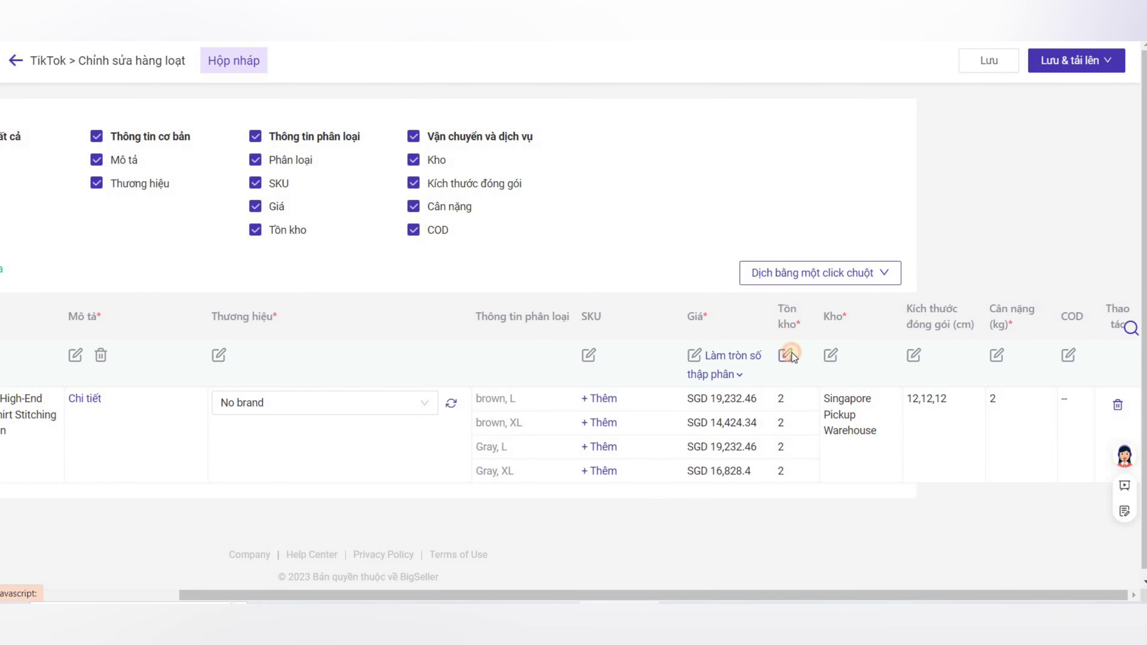
click(788, 355)
click(550, 113)
text(2)
click(607, 178)
Assign the Singapore Pickup Warehouse to the test1007 product in bulk.
click(831, 357)
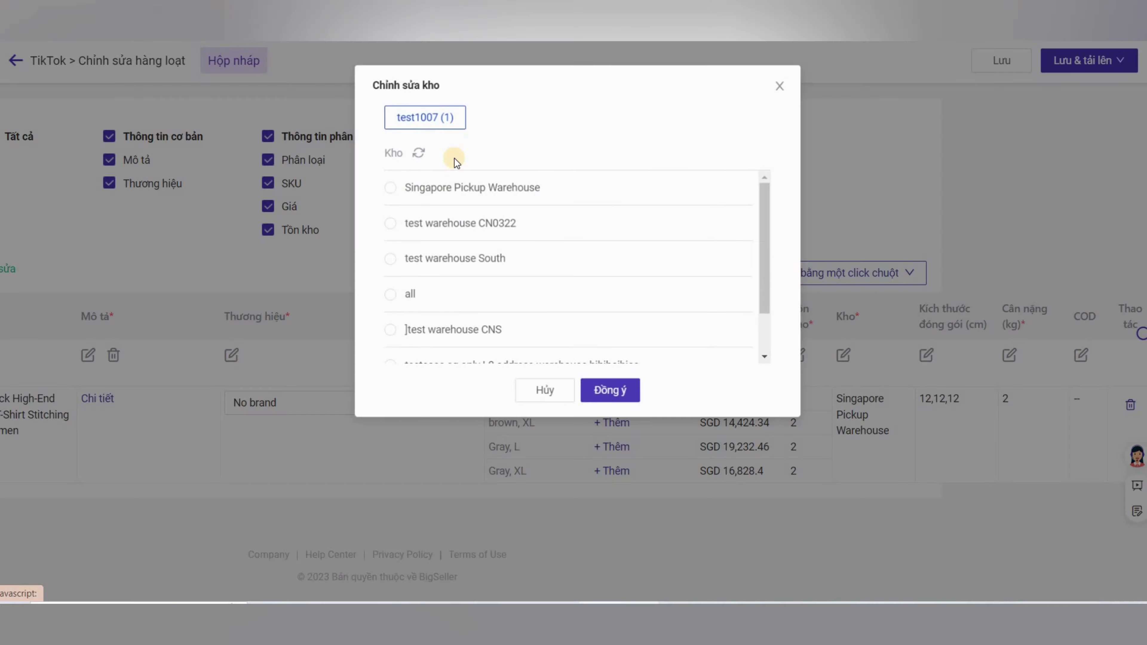
click(391, 187)
click(610, 389)
drag(460, 596, 472, 596)
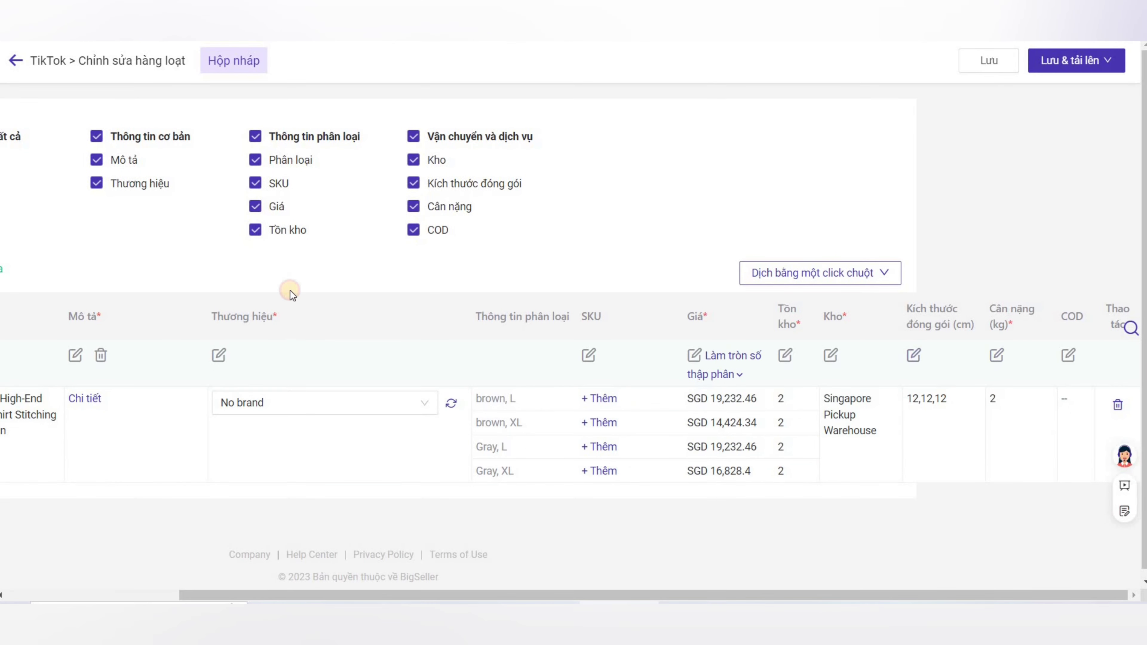
Set the dress's package dimensions to 12, 12, 12 cm in bulk.
click(913, 355)
click(463, 113)
text(12)
click(555, 112)
text(12)
click(605, 175)
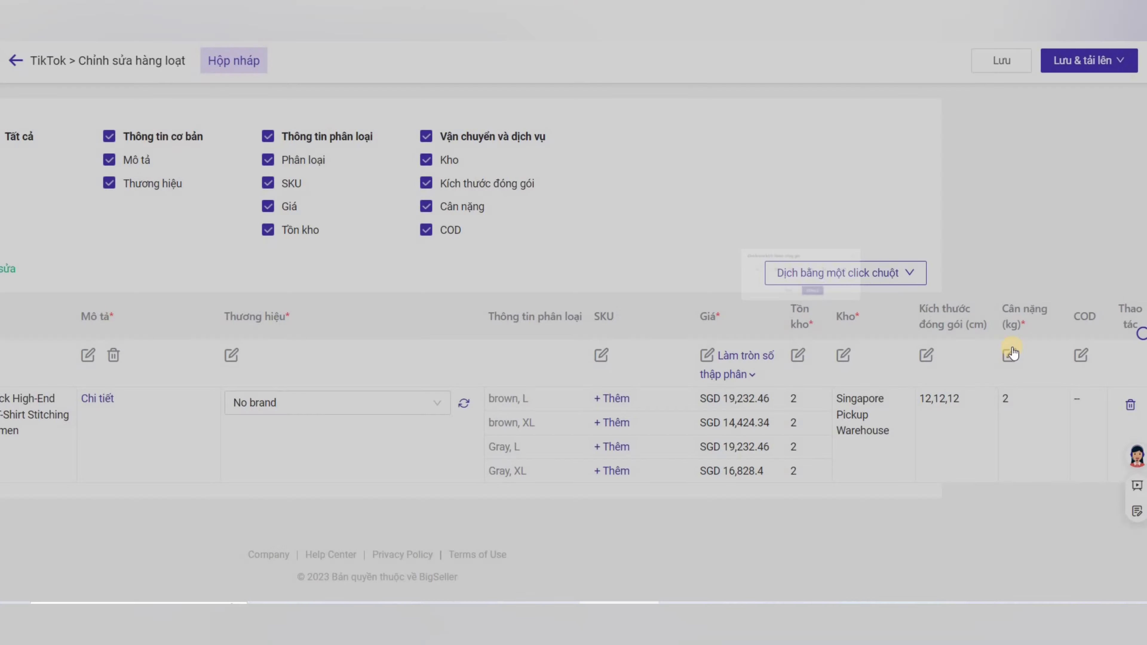
Choose the COD setting for the dress in bulk.
click(1081, 355)
click(582, 133)
click(605, 175)
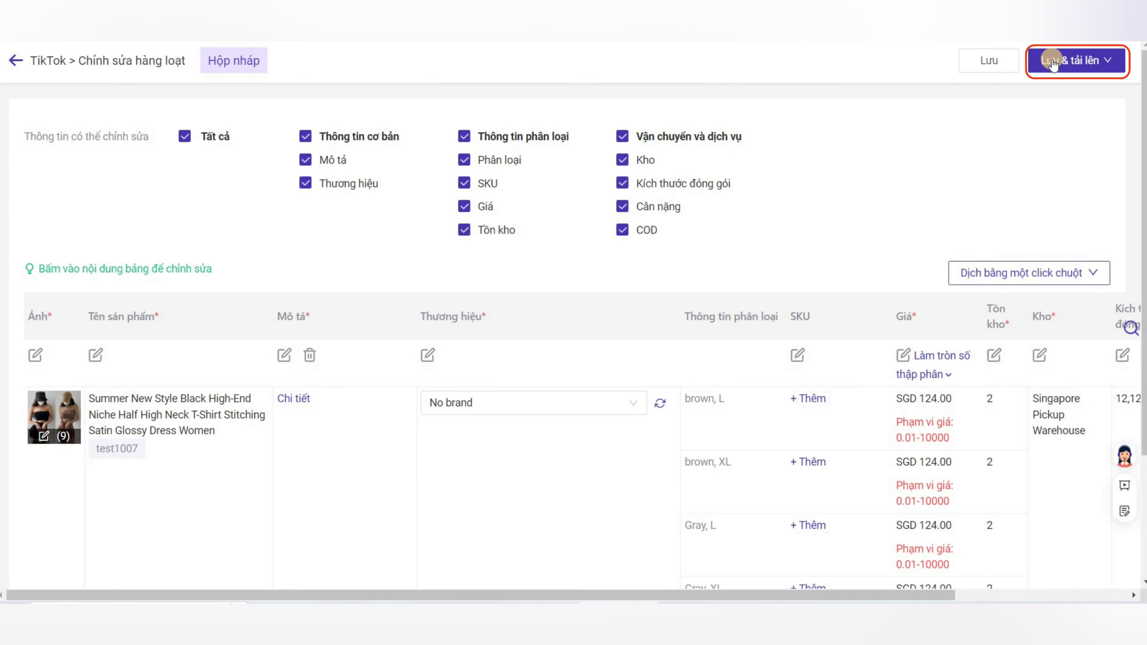
Save the bulk-edited dress listing, upload it to the test1007 store and dismiss the bulk edit progress dialog.
click(1052, 63)
click(1056, 91)
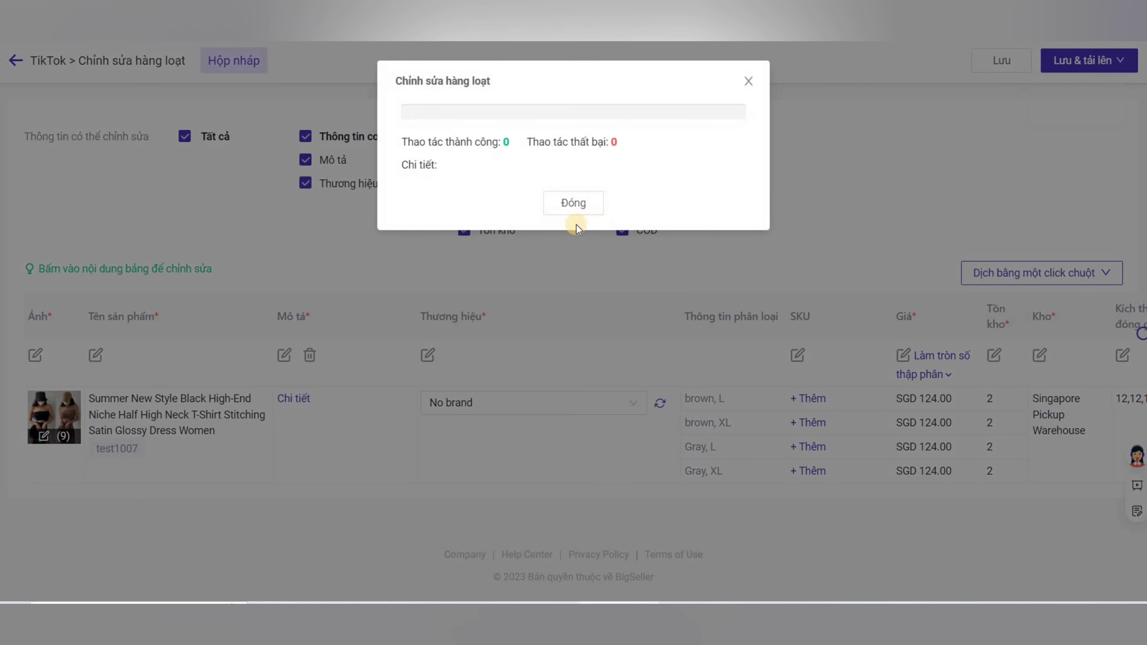
click(573, 210)
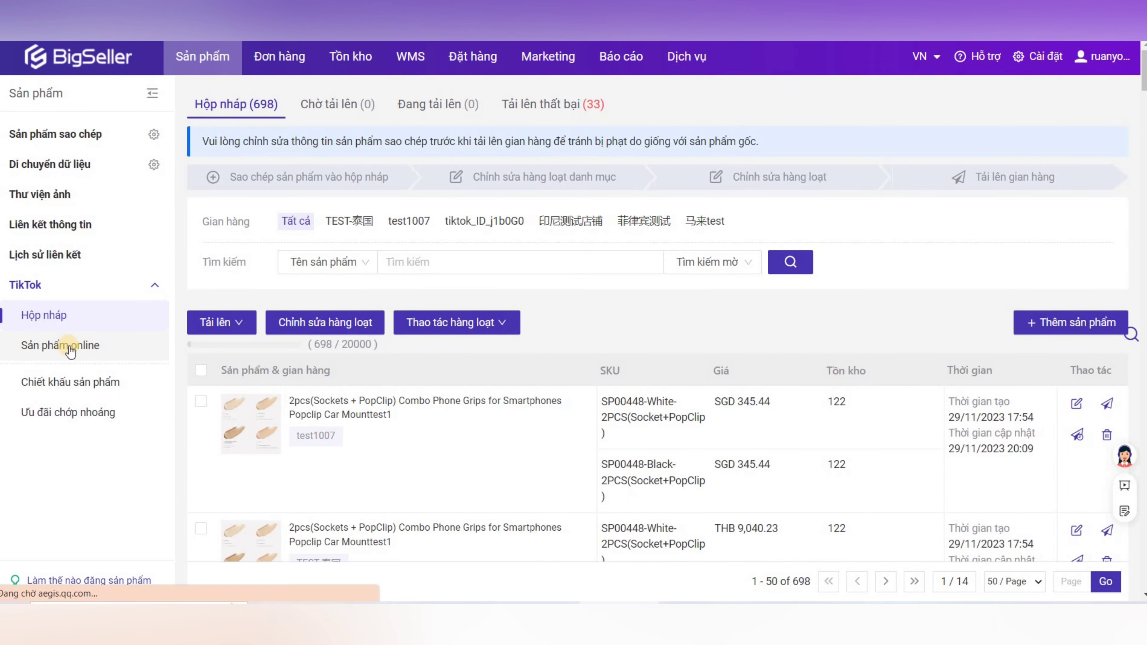
Check the online TikTok products and the drafts' failed uploads for the dress, and select its test1007 listing.
click(59, 344)
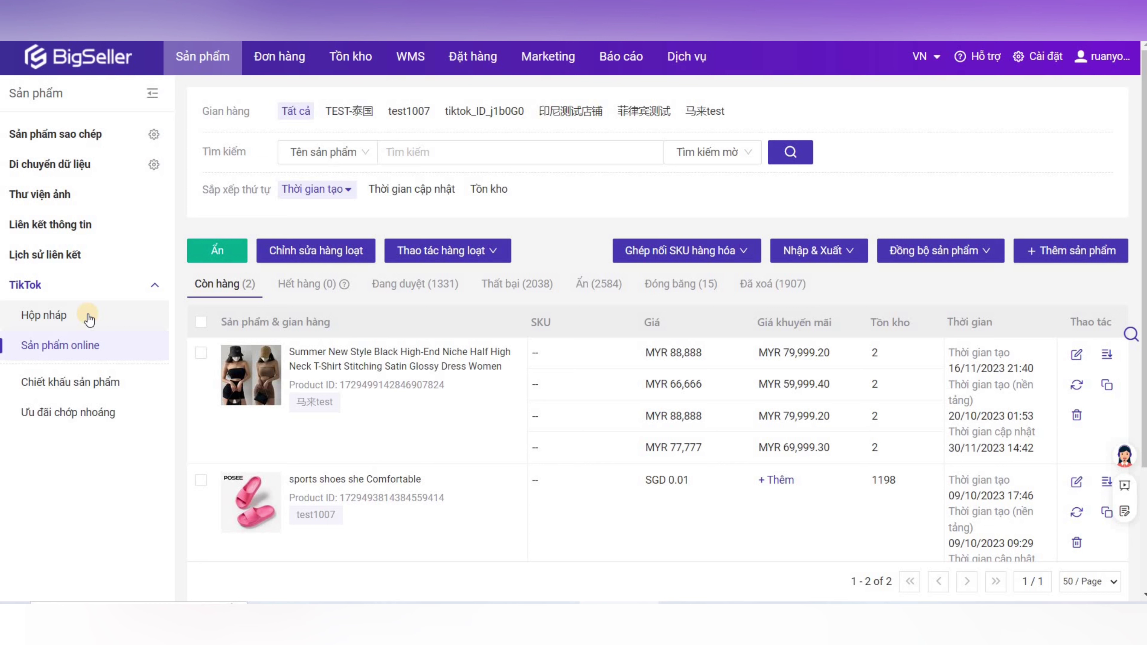
click(111, 302)
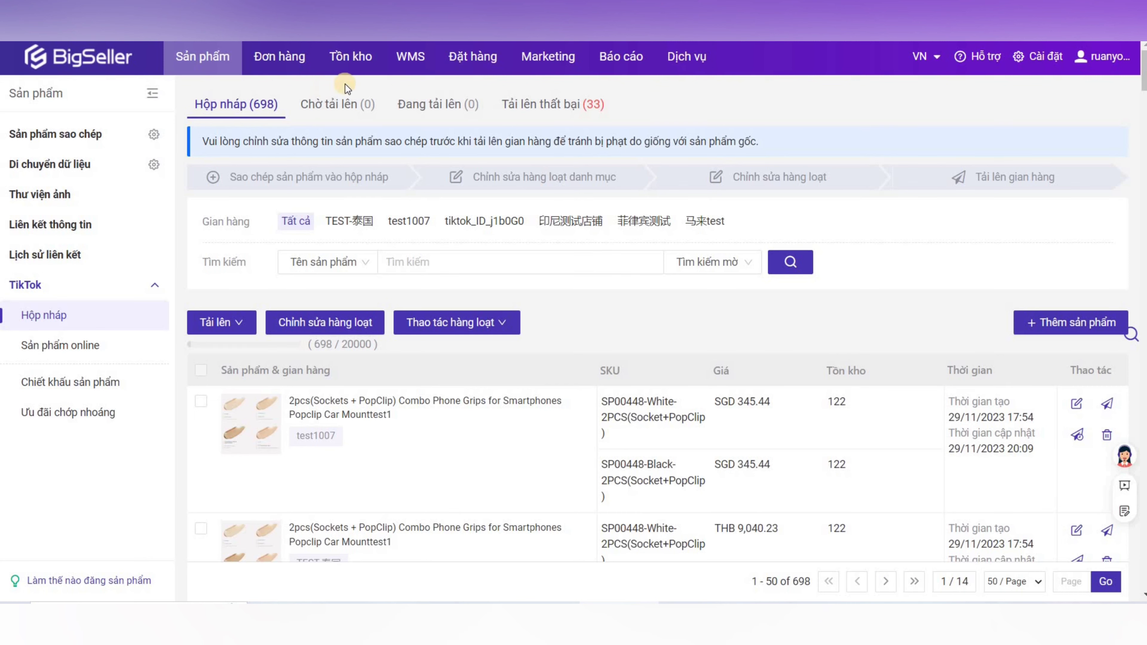
click(560, 103)
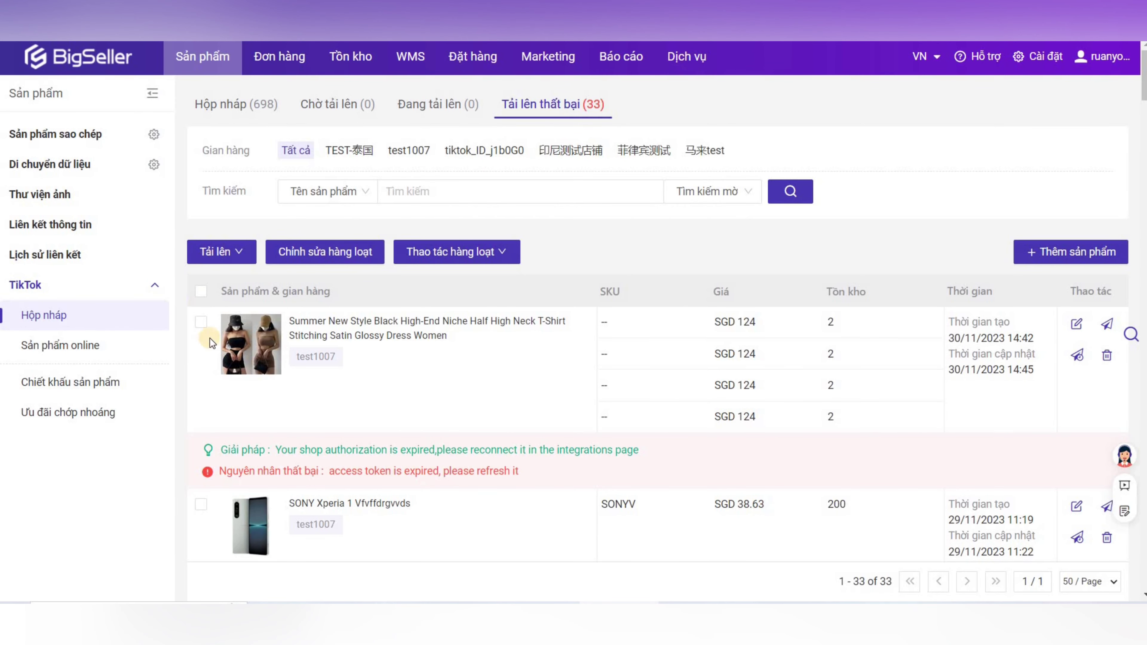
click(201, 321)
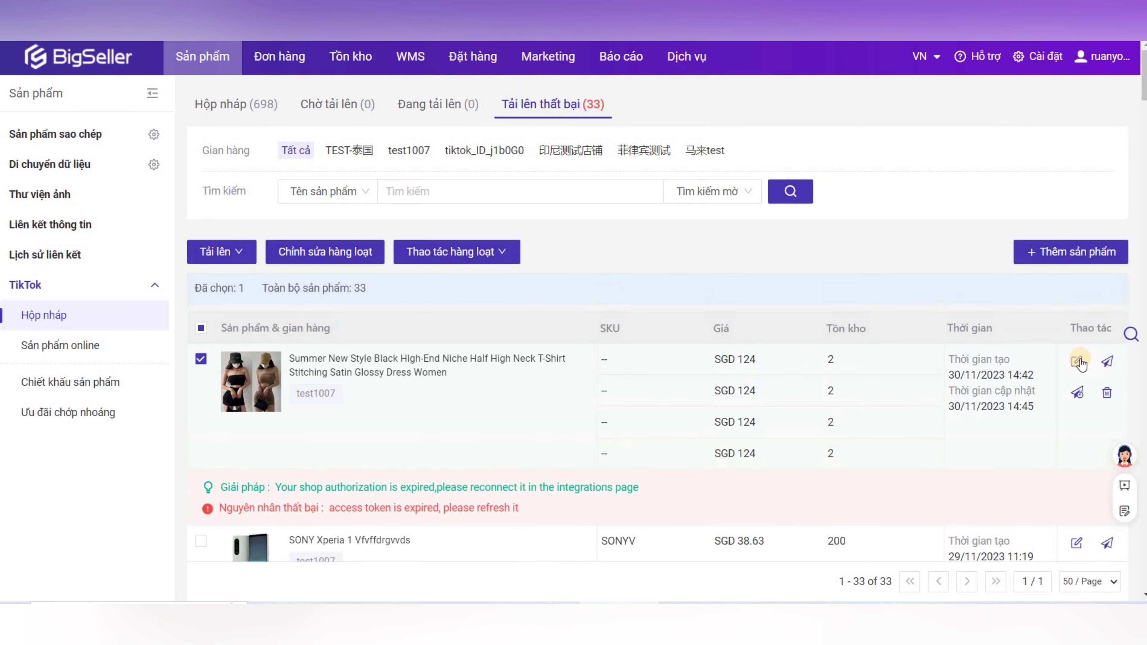